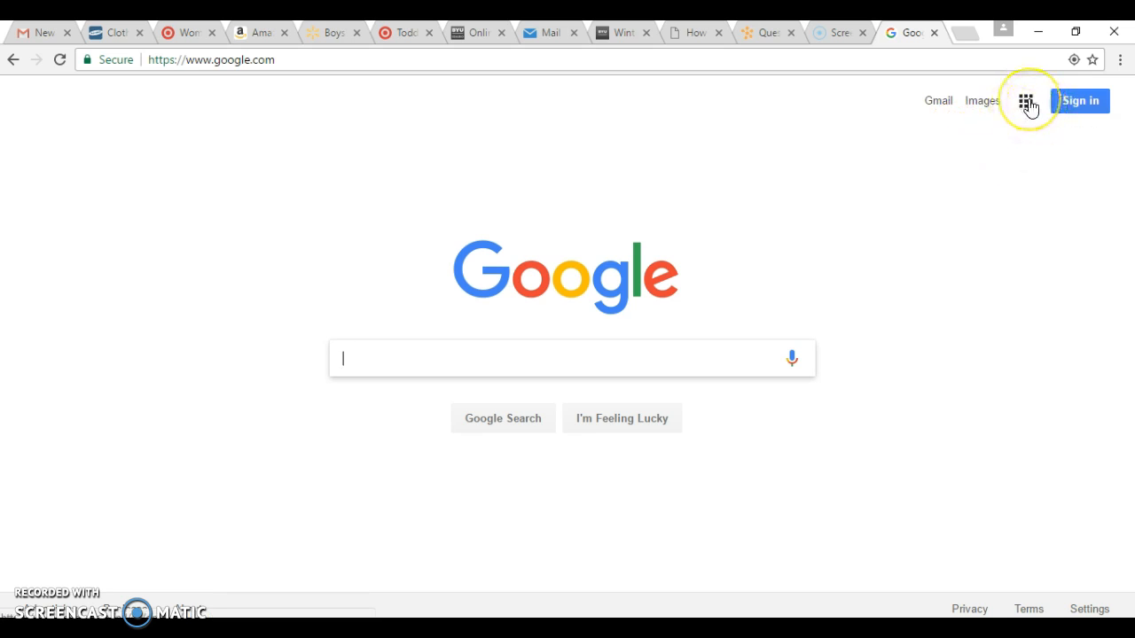
# Step: Show the Google apps grid on the google.com homepage
pyautogui.click(1026, 103)
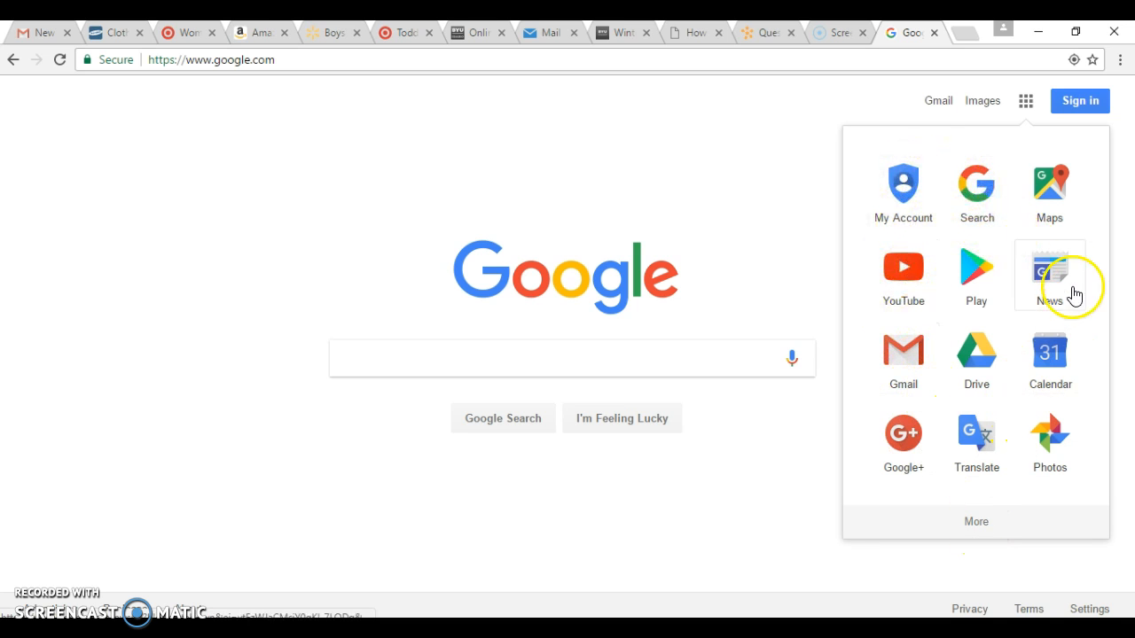
# Step: Expand the apps list with More and launch Google Docs
pyautogui.click(986, 526)
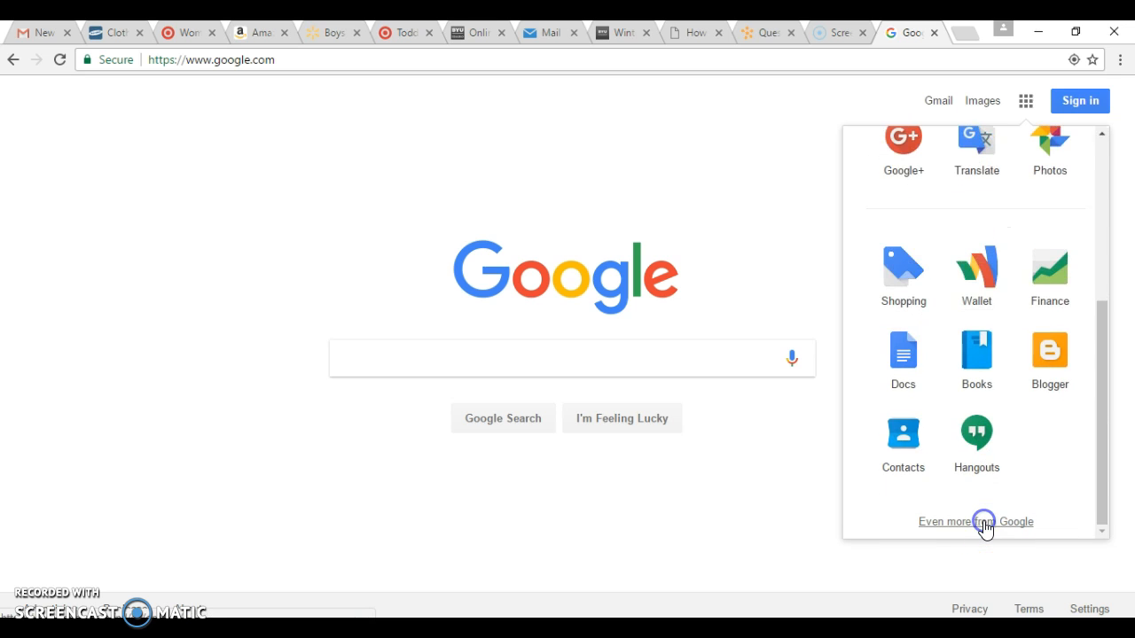
pyautogui.click(907, 373)
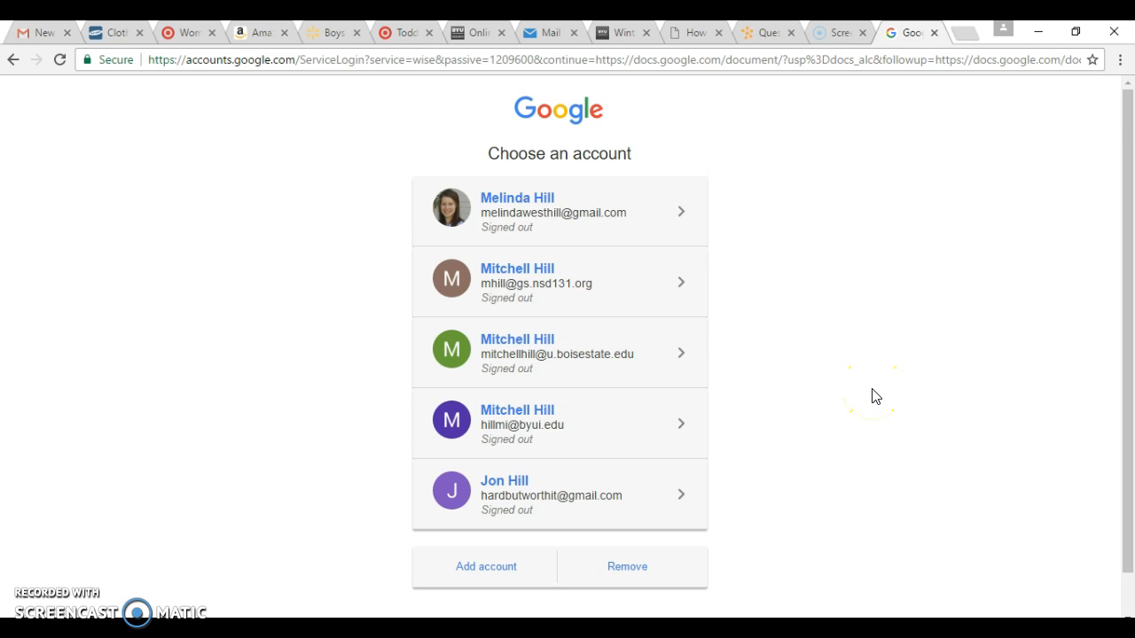
# Step: Pick the school account from the chooser and sign in to reach Google Docs
pyautogui.scroll(-1, 873, 396)
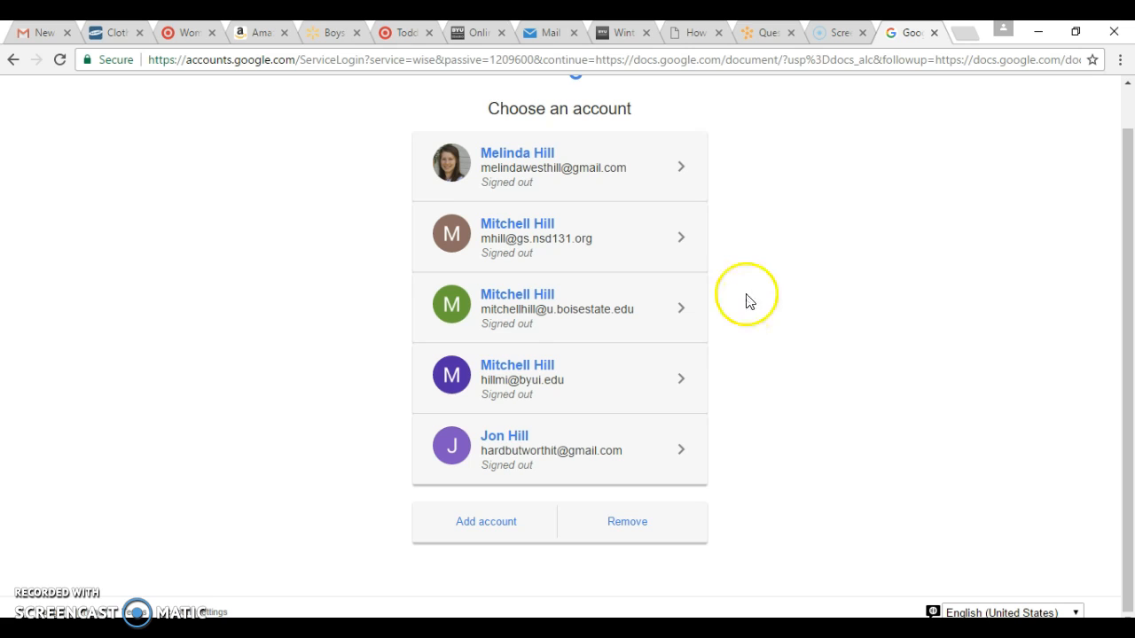
pyautogui.click(468, 530)
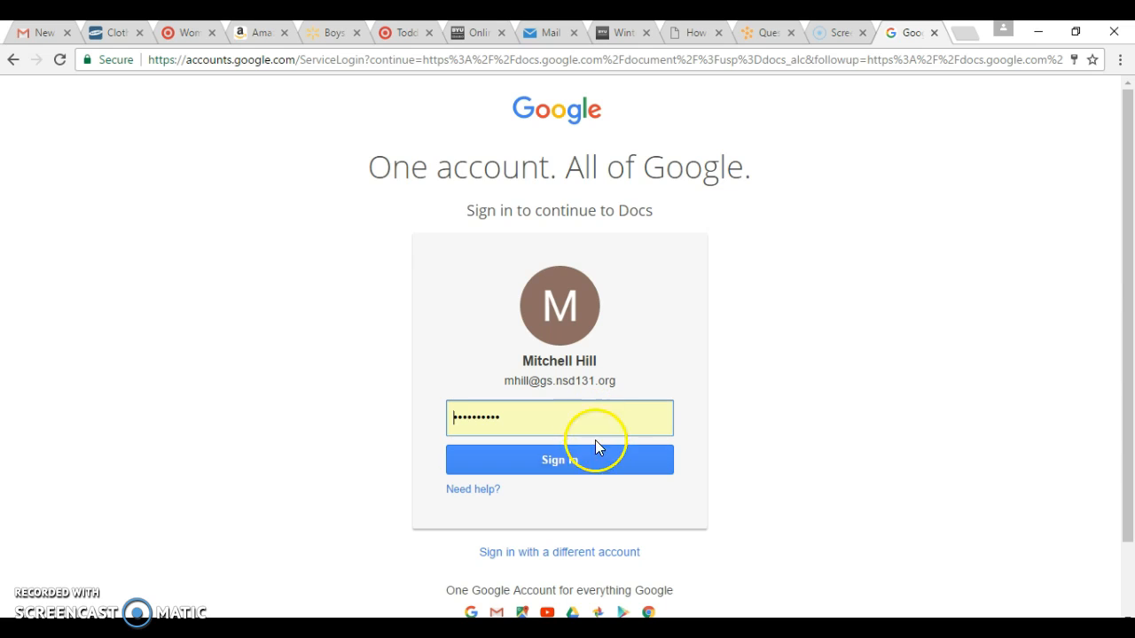
pyautogui.click(588, 463)
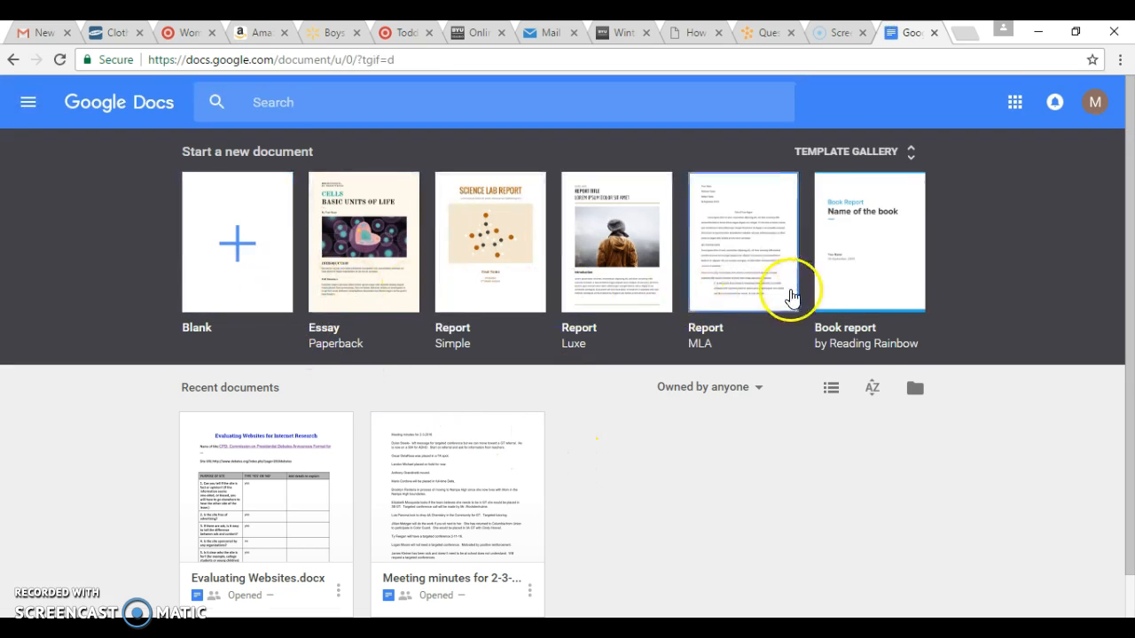
# Step: Switch from Google Docs to Sheets through the main menu
pyautogui.click(449, 295)
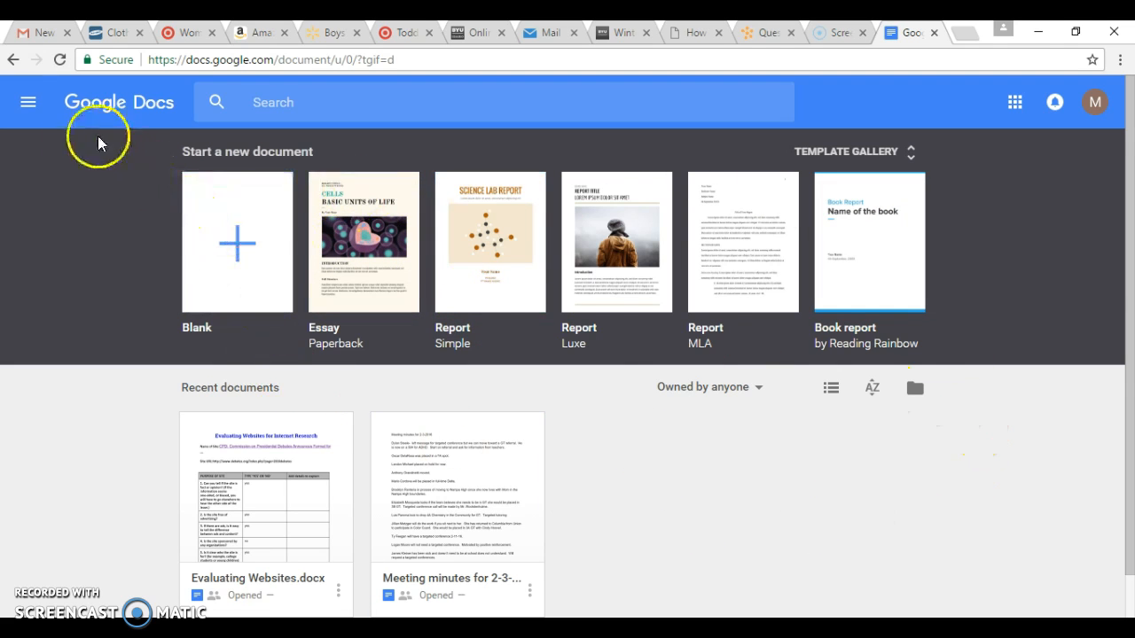
pyautogui.click(21, 103)
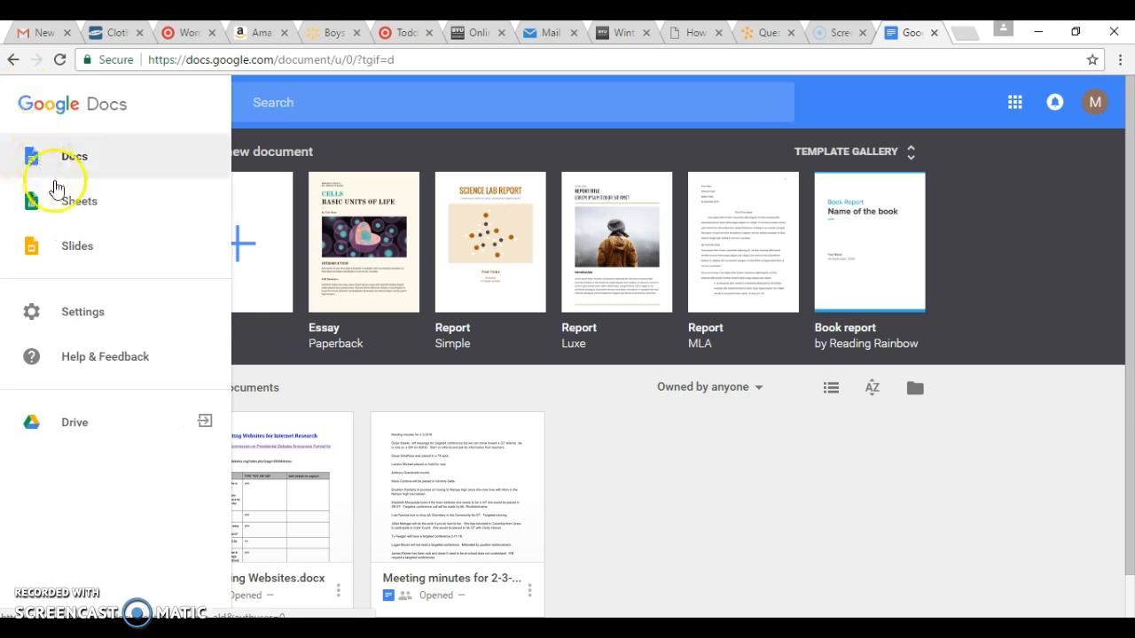
pyautogui.click(108, 206)
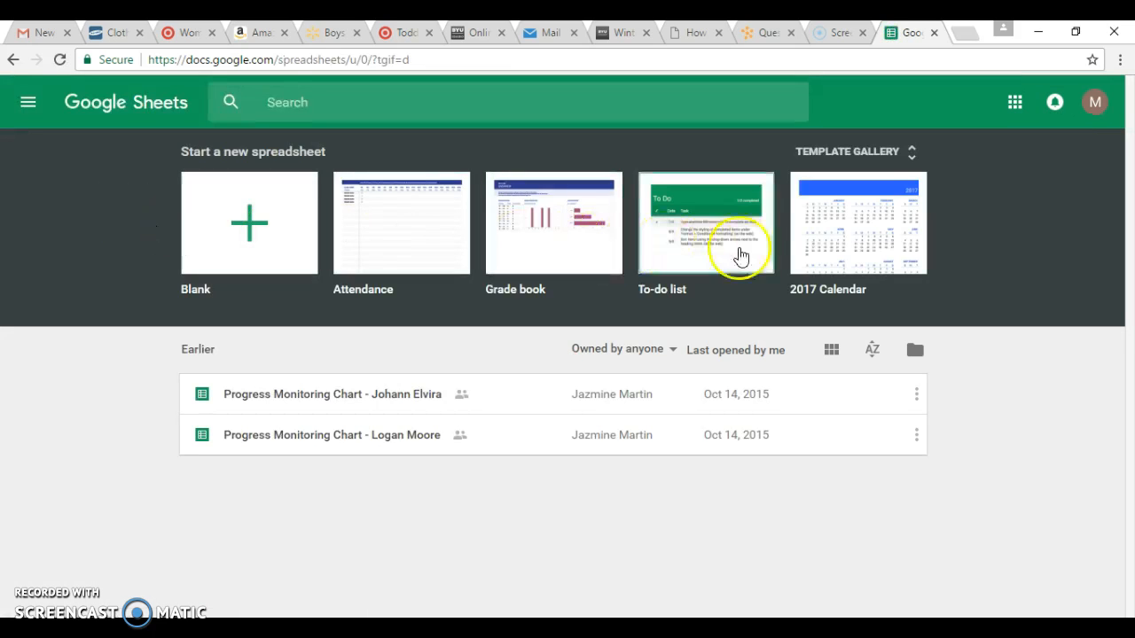
# Step: Create a blank spreadsheet from the Start a new spreadsheet row
pyautogui.click(249, 225)
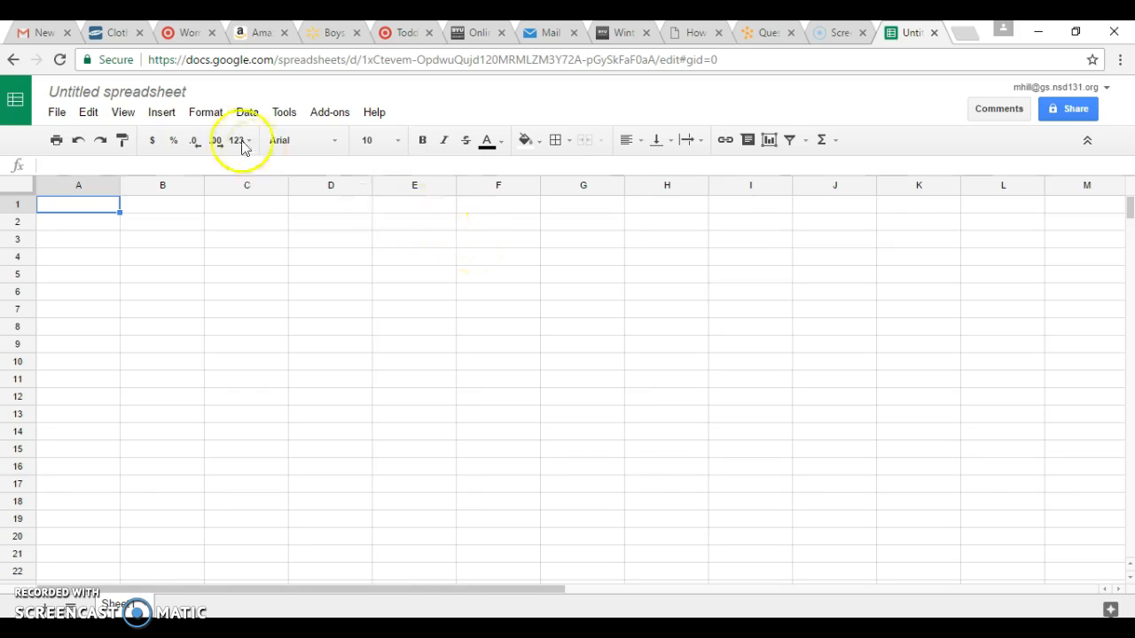
# Step: Select the Untitled spreadsheet title, return to cell A1, then bring up the File menu
pyautogui.click(121, 93)
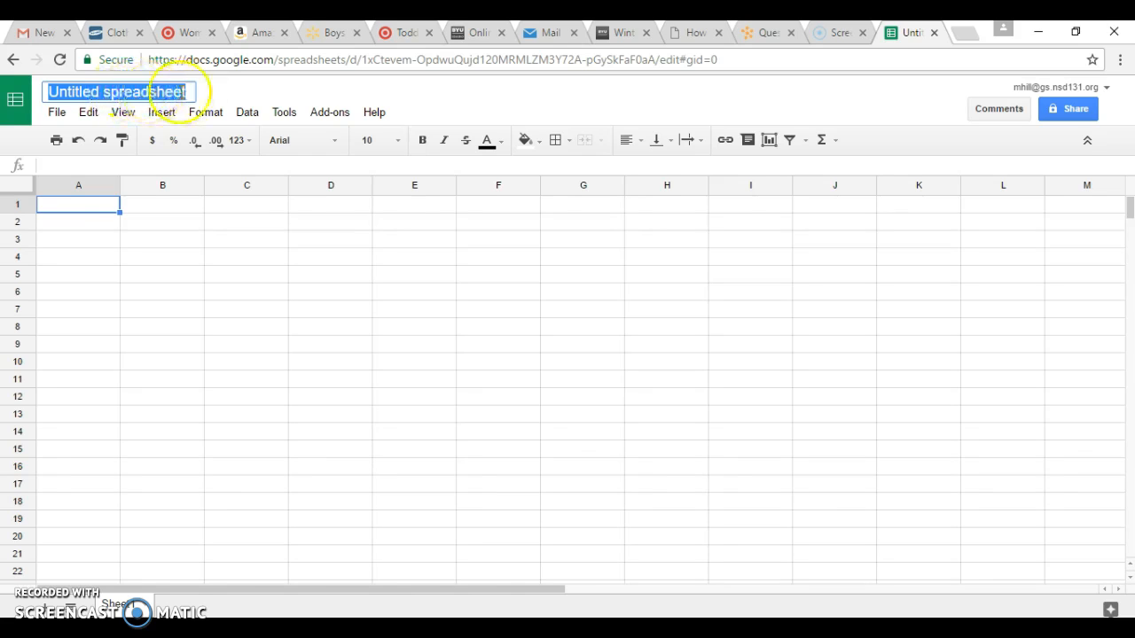
pyautogui.click(105, 206)
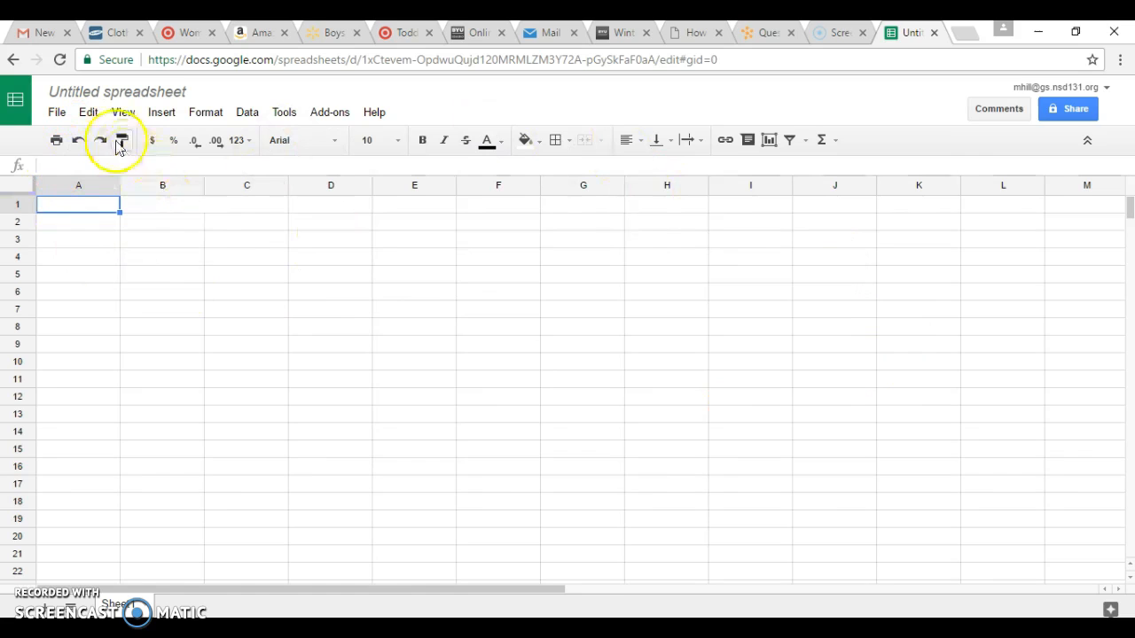
pyautogui.click(53, 115)
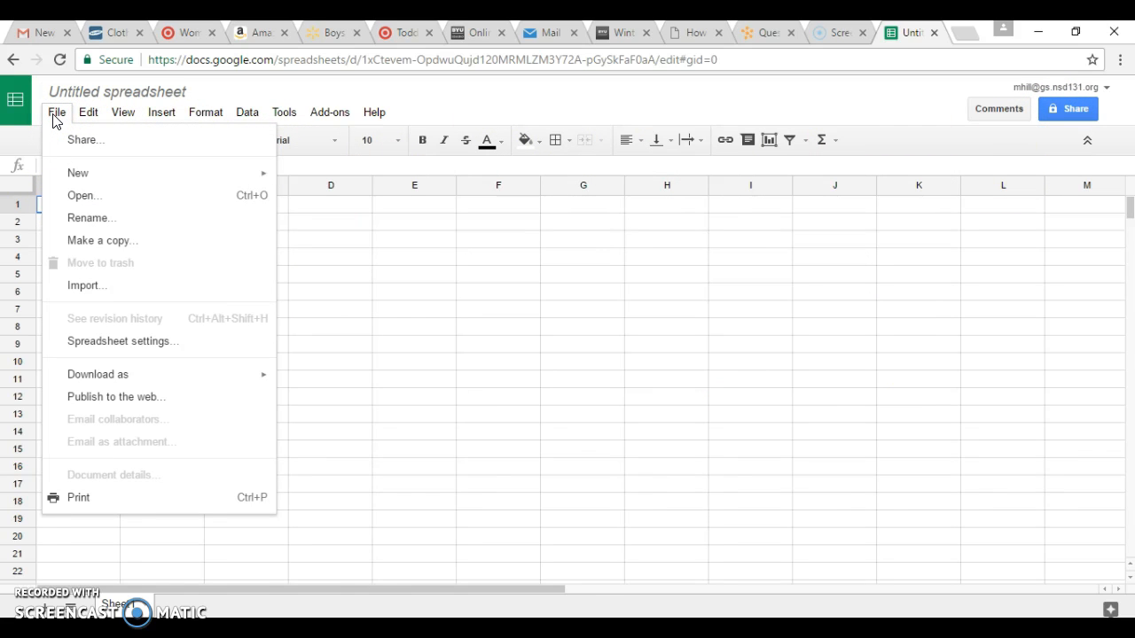
# Step: Look over the Download as formats, then dismiss the File menu and select cell A1
pyautogui.click(99, 247)
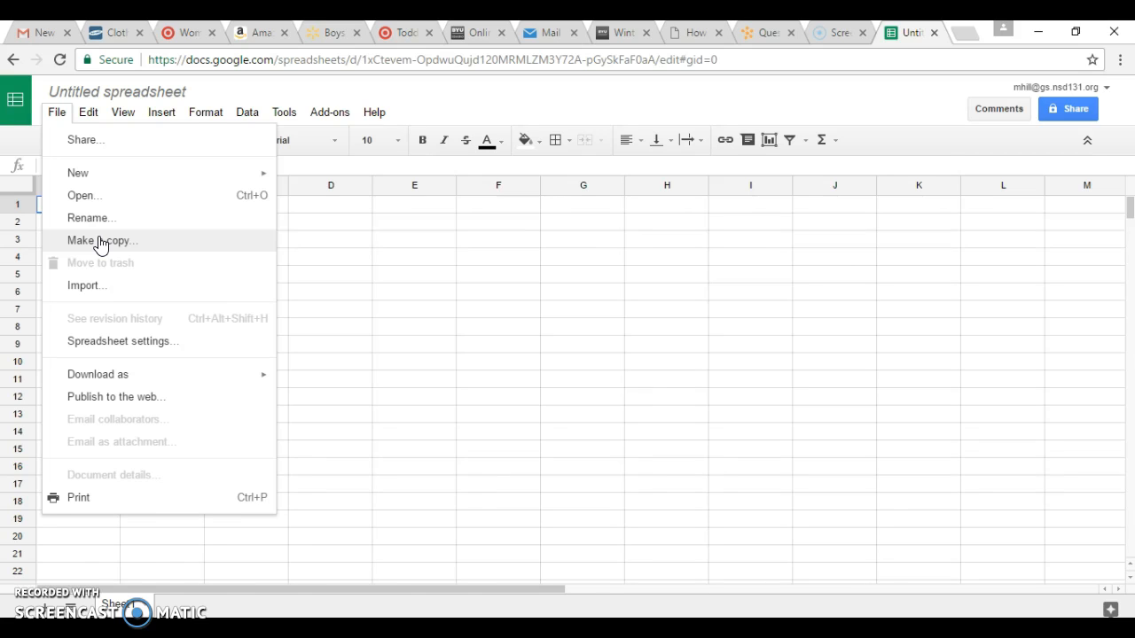
pyautogui.click(144, 375)
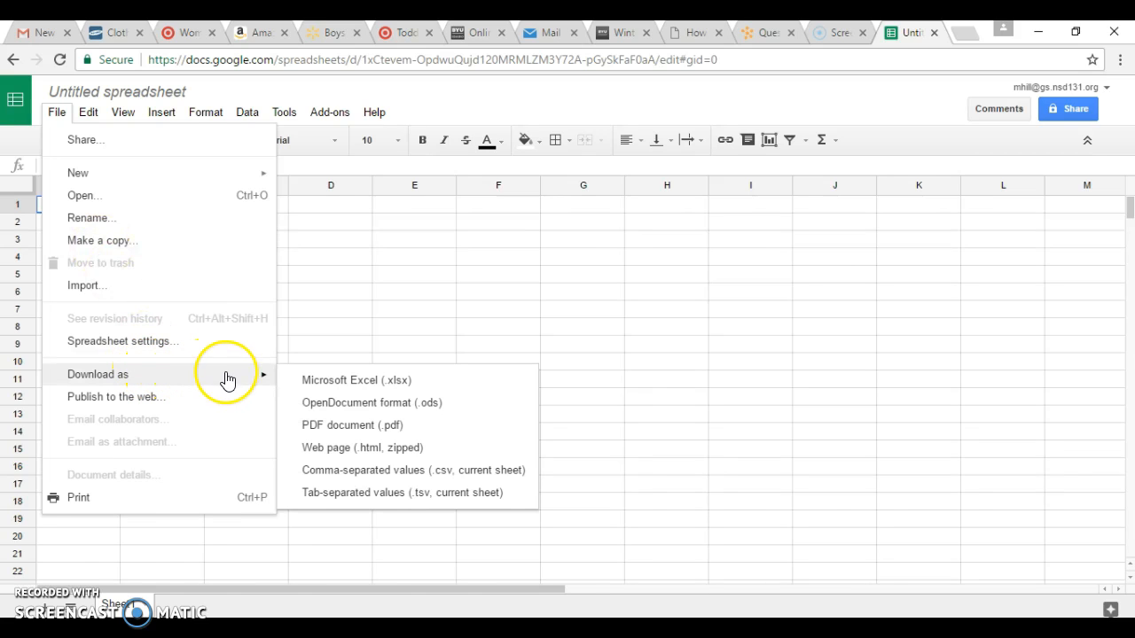
pyautogui.click(506, 328)
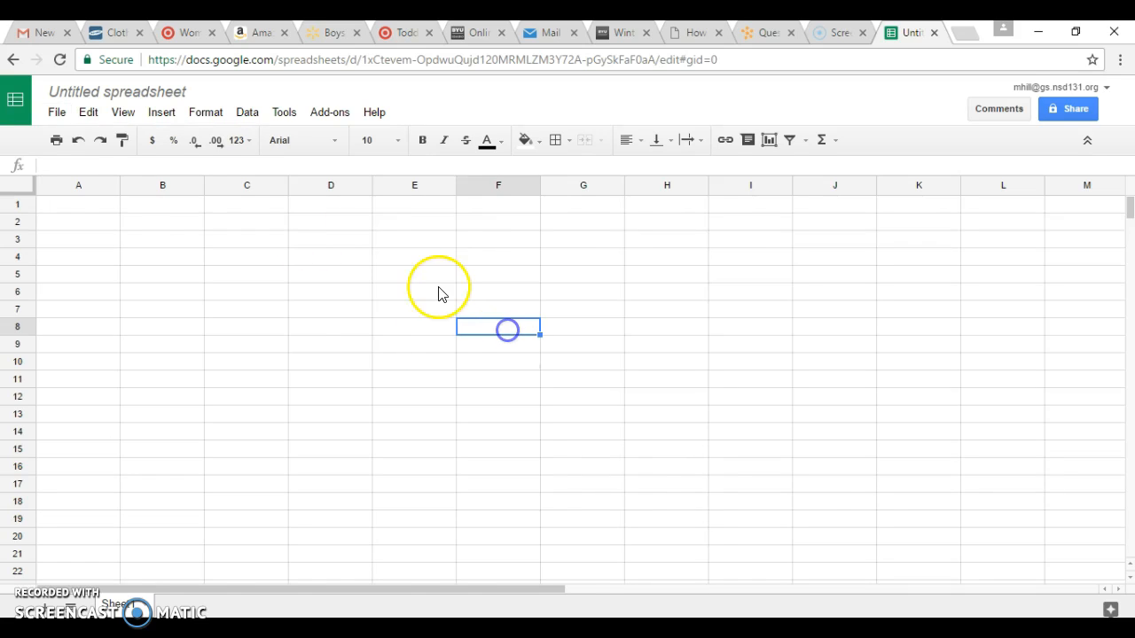
pyautogui.click(111, 207)
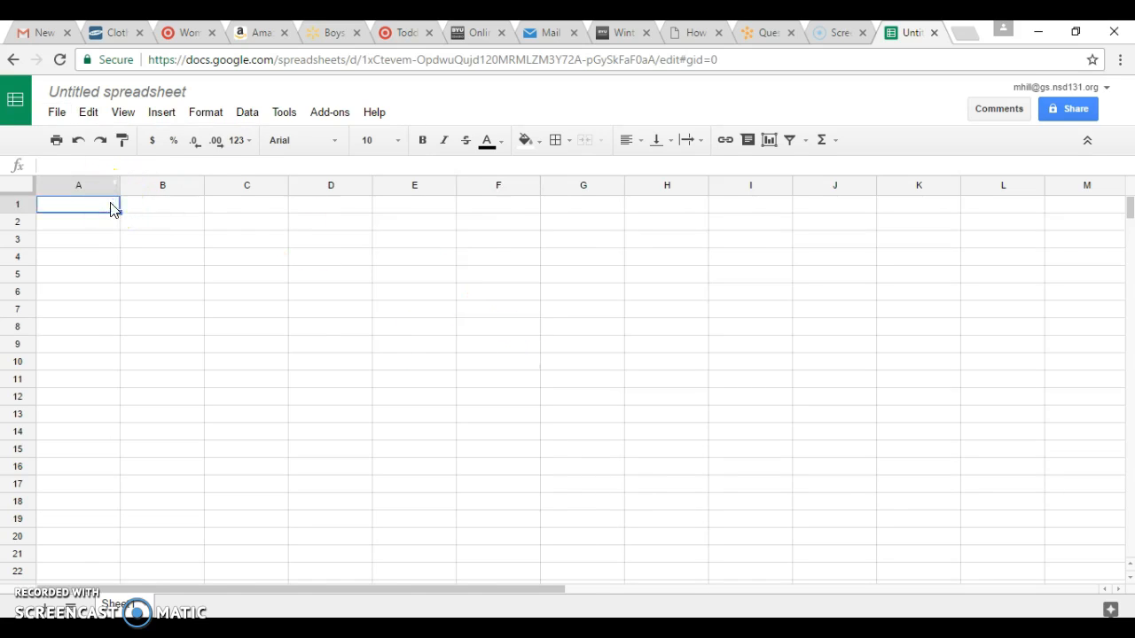
# Step: Enter the Income $500 row, the Expenses label, and the first expense of 100
pyautogui.write('Income')
pyautogui.press('Tab')
pyautogui.write('6')
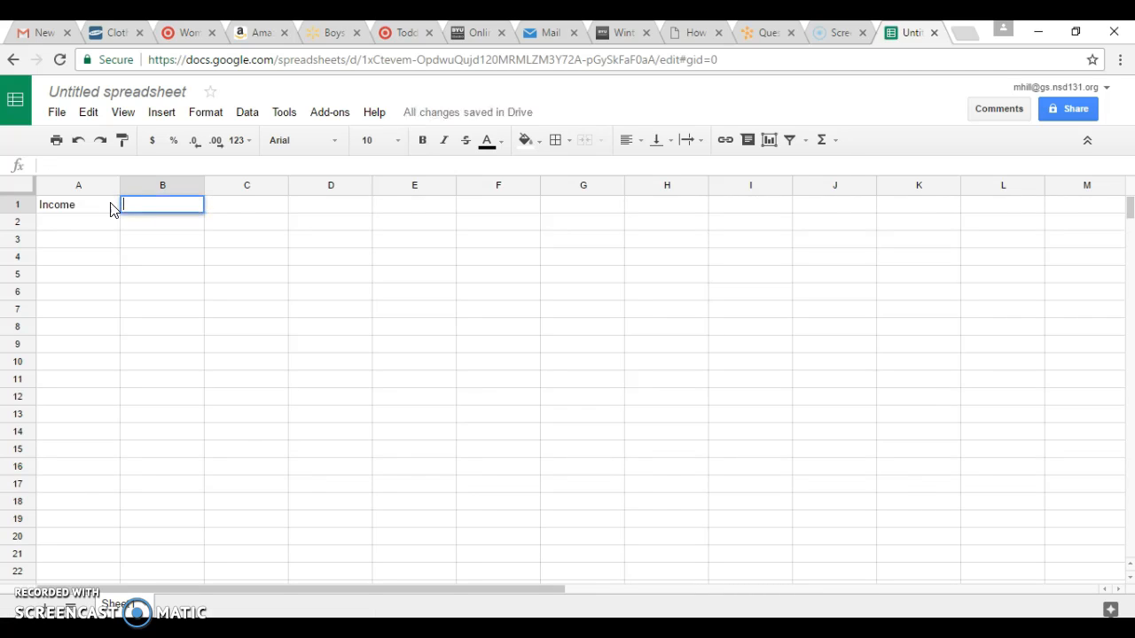
pyautogui.click(87, 235)
pyautogui.write('Expenses')
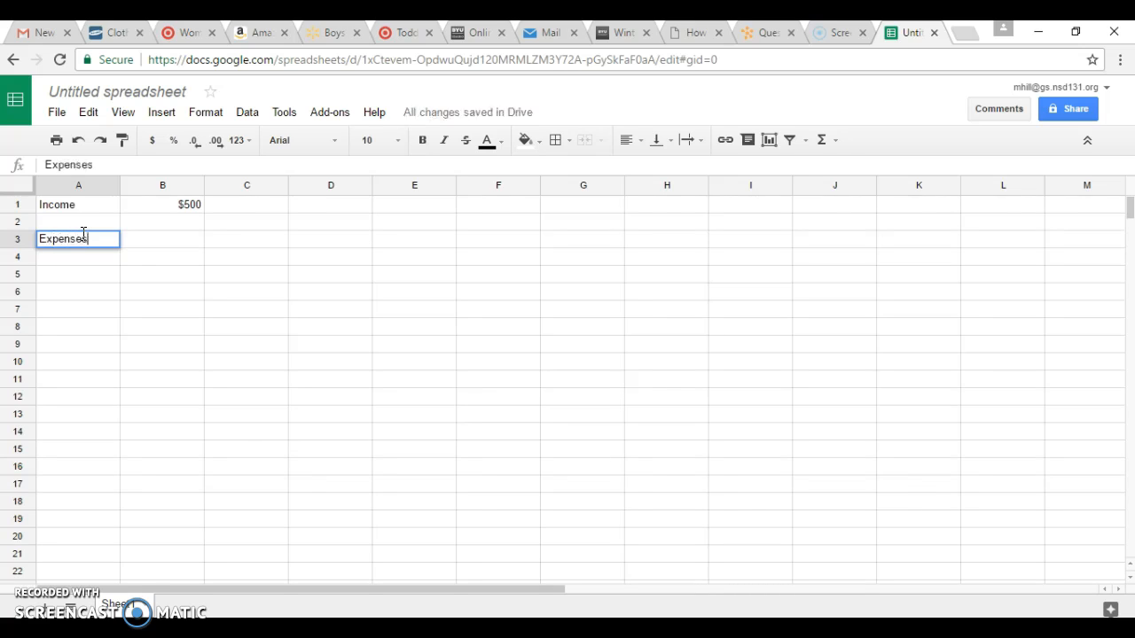
pyautogui.click(156, 241)
pyautogui.write('100')
pyautogui.press('Tab')
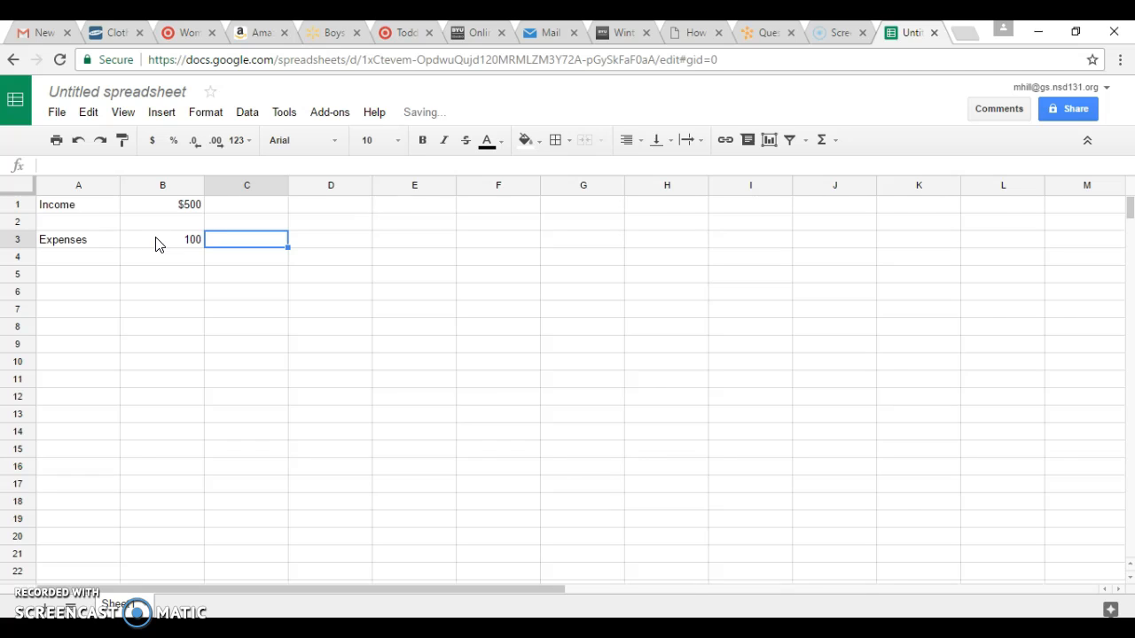
# Step: Add the other two expenses of 50 and 50, then a Total row of 200
pyautogui.click(166, 261)
pyautogui.write('50')
pyautogui.click(173, 281)
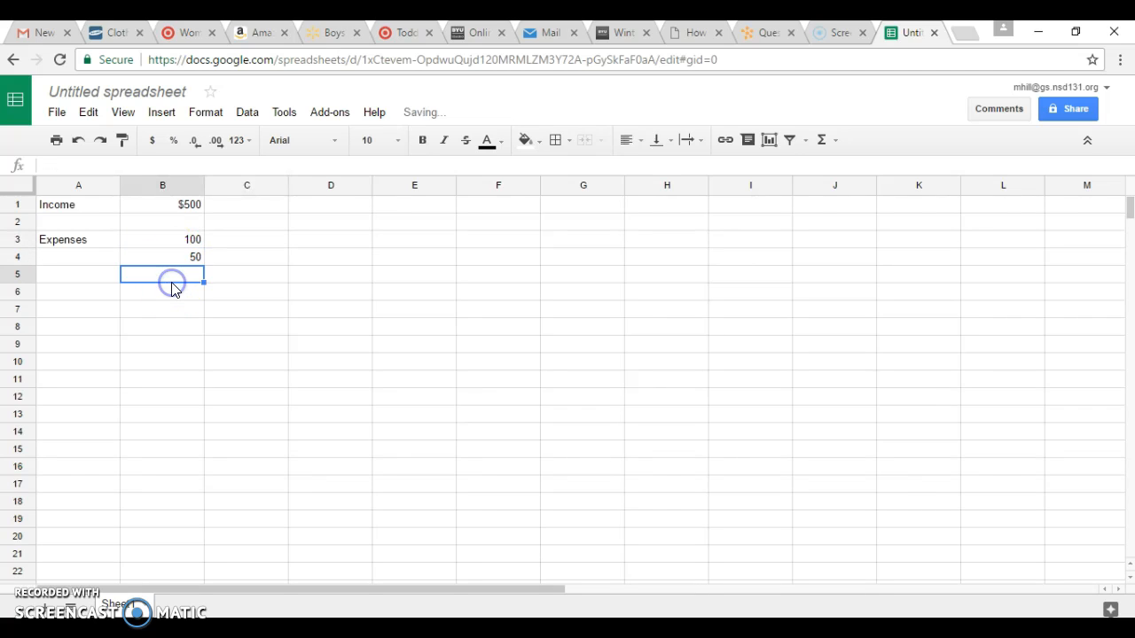
pyautogui.write('50')
pyautogui.click(94, 273)
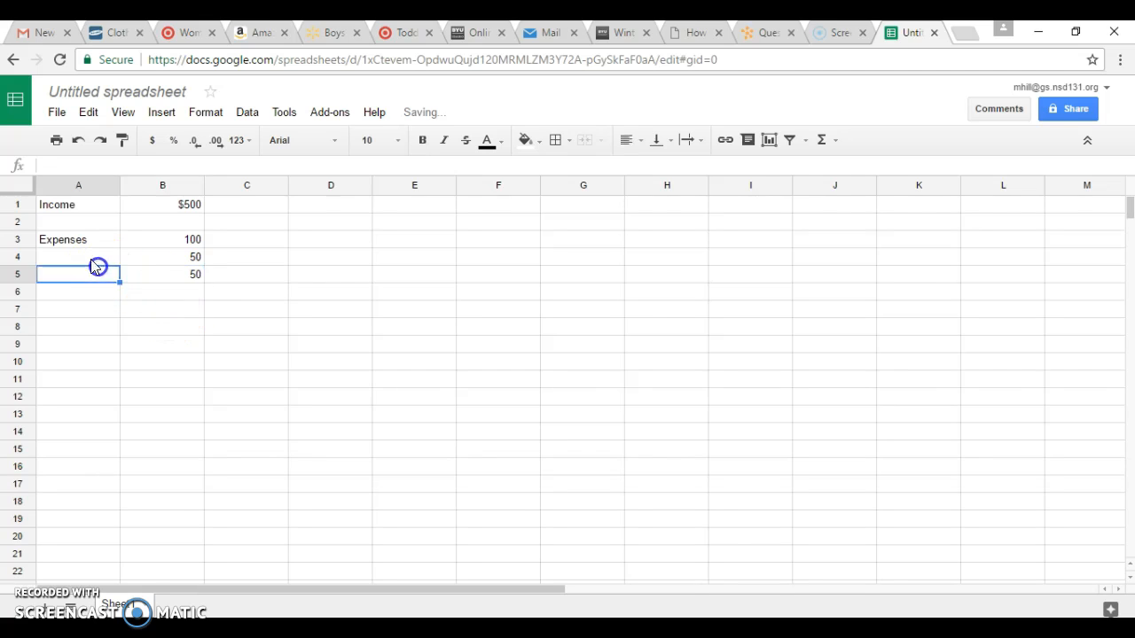
pyautogui.click(88, 257)
pyautogui.click(143, 291)
pyautogui.write('200')
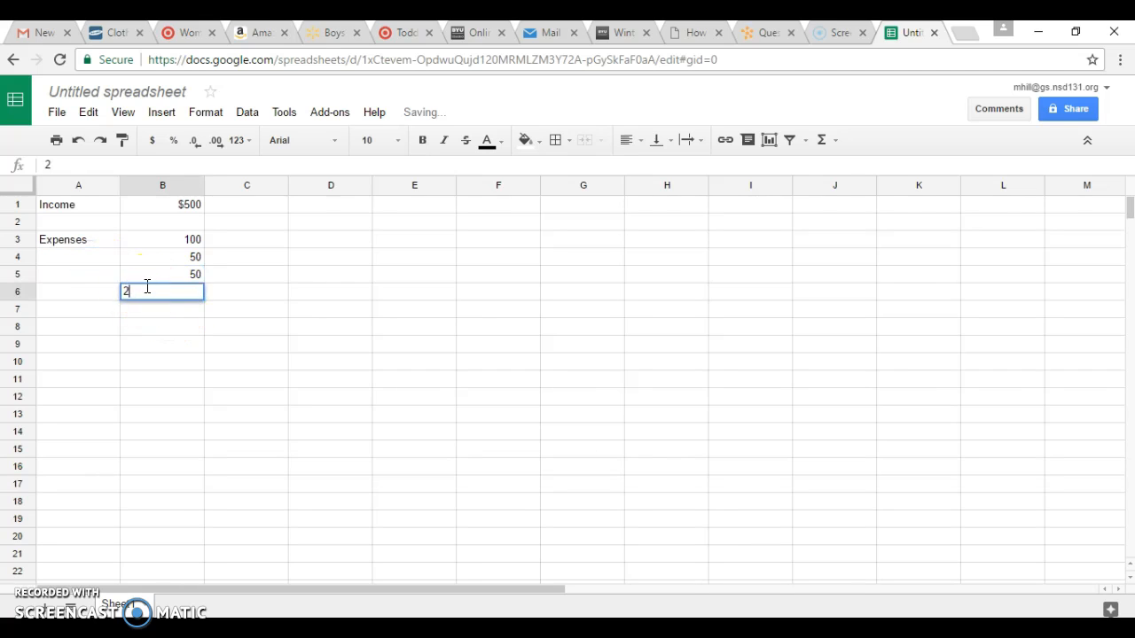
pyautogui.click(162, 314)
pyautogui.click(101, 296)
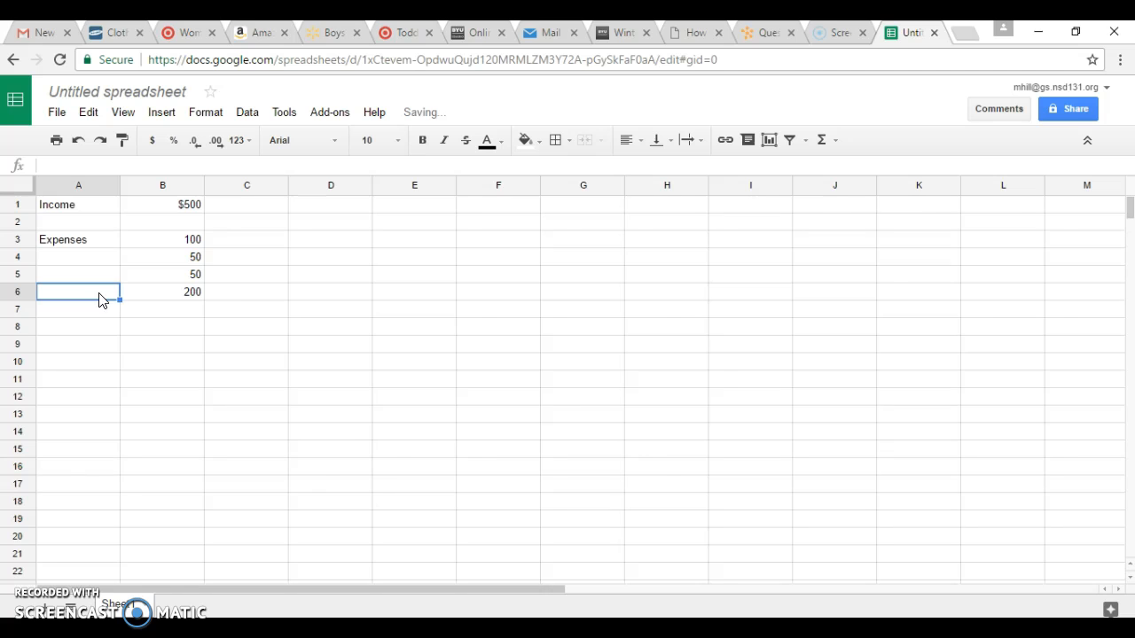
pyautogui.click(158, 325)
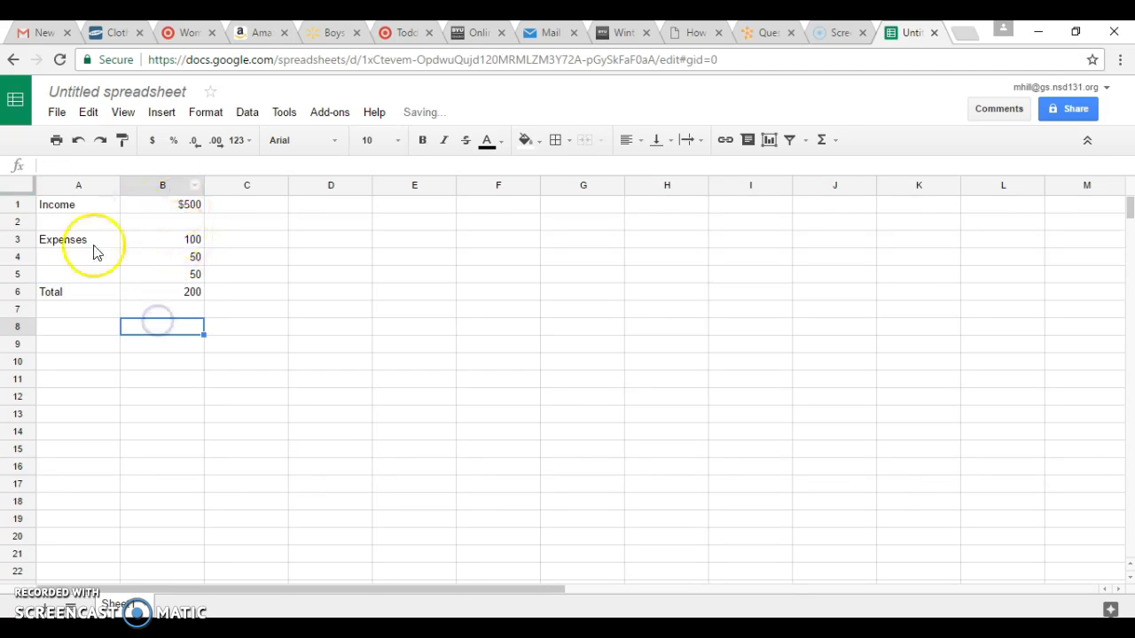
# Step: Download the budget as a Microsoft Excel (.xlsx) file
pyautogui.click(56, 112)
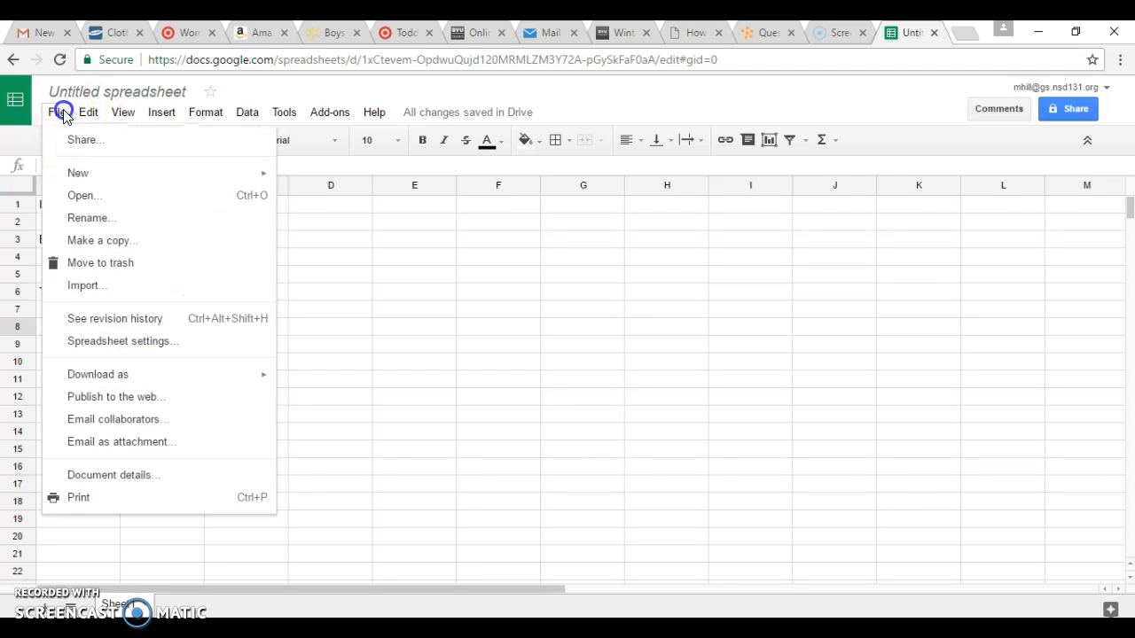
pyautogui.moveTo(124, 374)
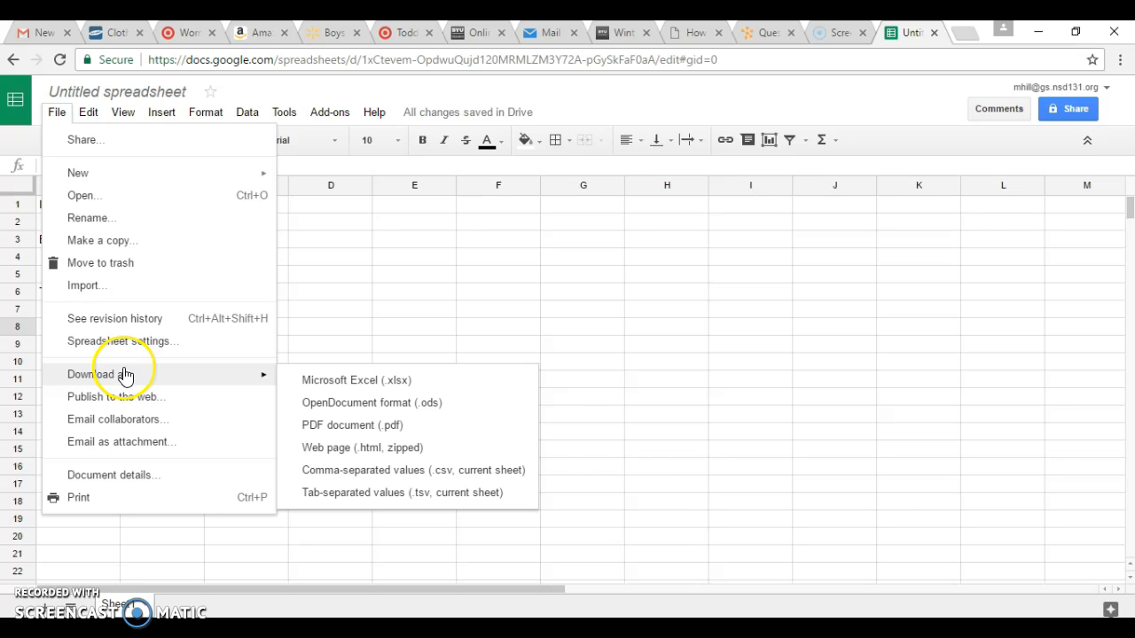
pyautogui.click(398, 391)
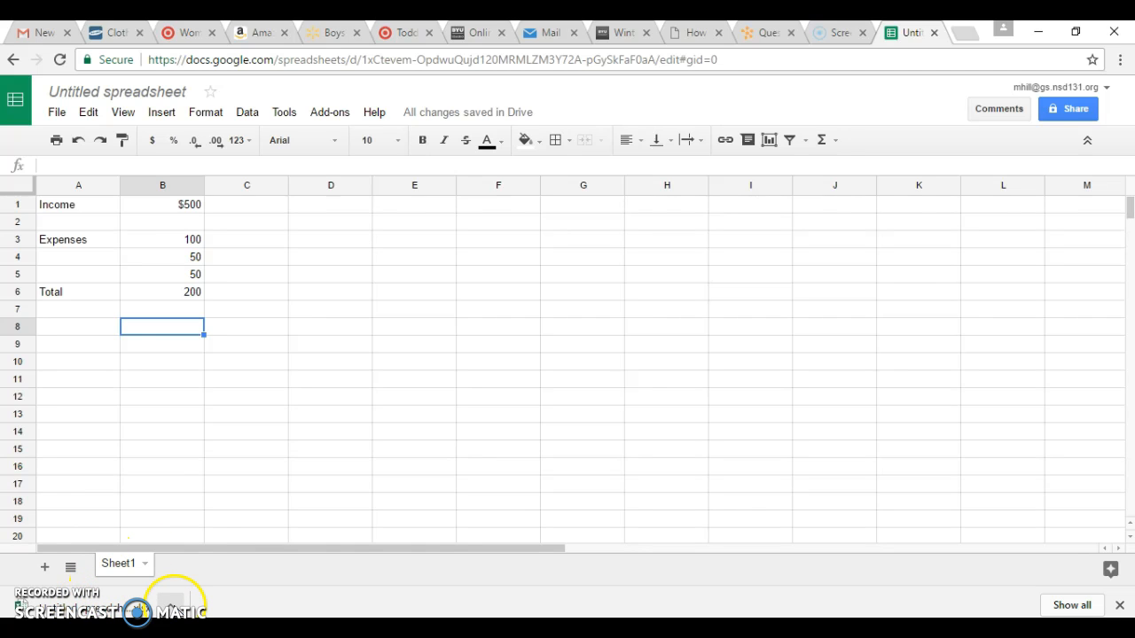
pyautogui.click(173, 607)
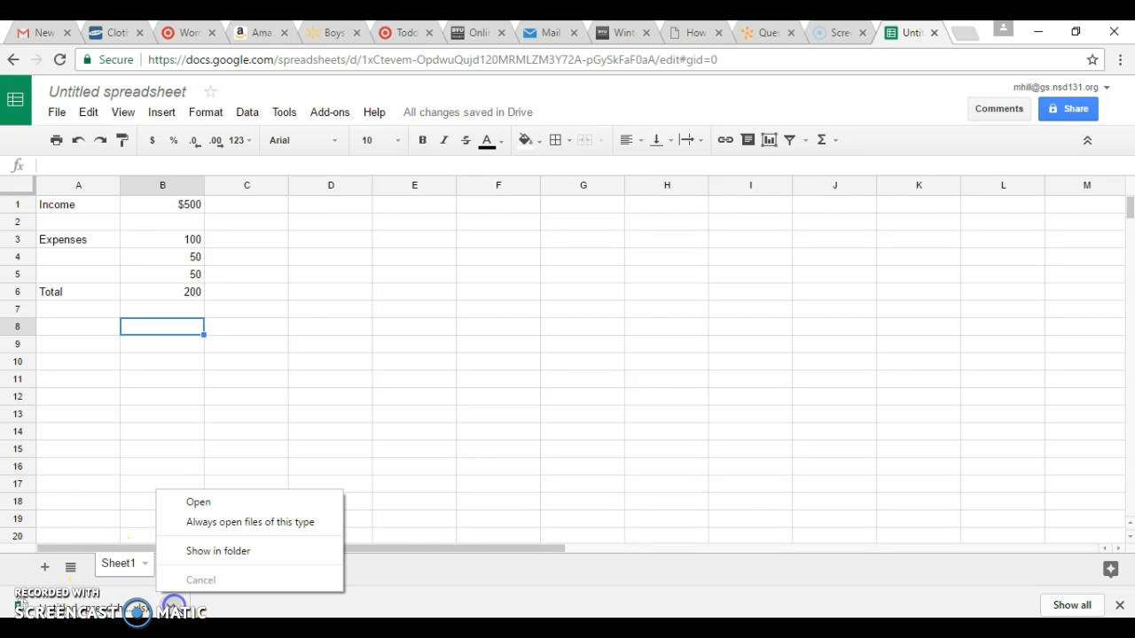
pyautogui.click(220, 553)
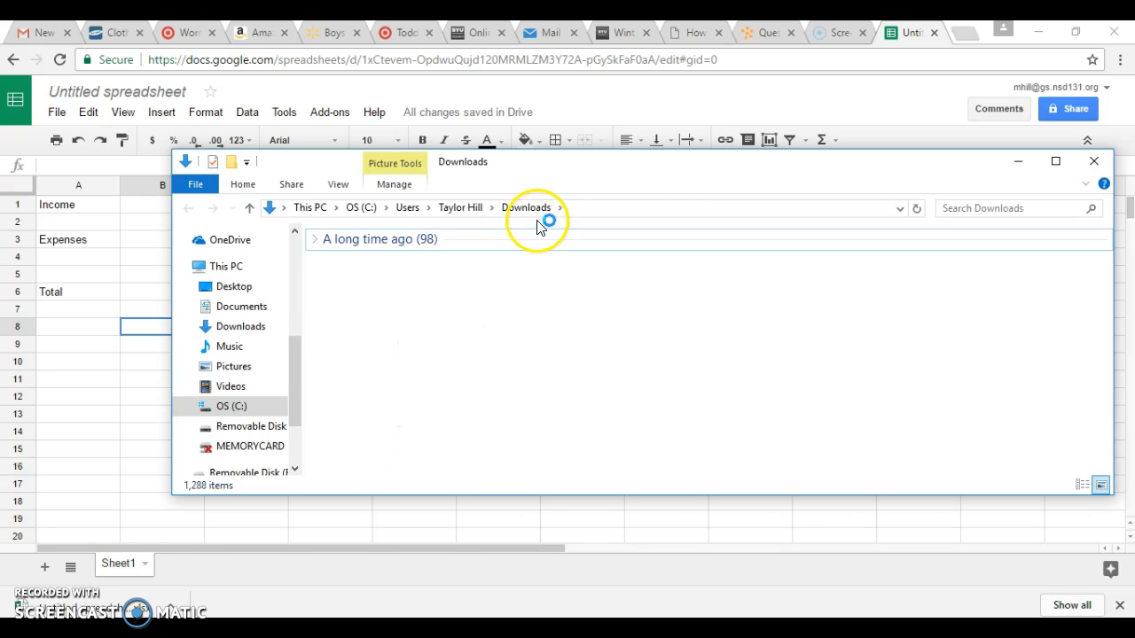
pyautogui.click(1094, 163)
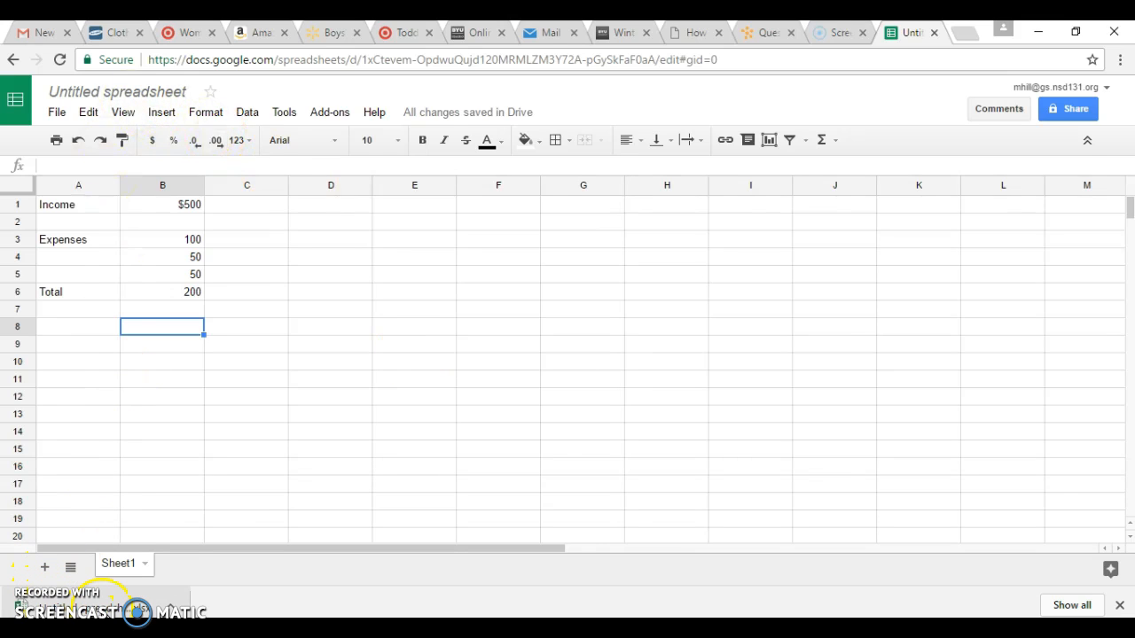
# Step: Retitle the spreadsheet as Lifeplan followed by the owner's name
pyautogui.click(137, 91)
pyautogui.write('Lifeplan_MitchellHill')
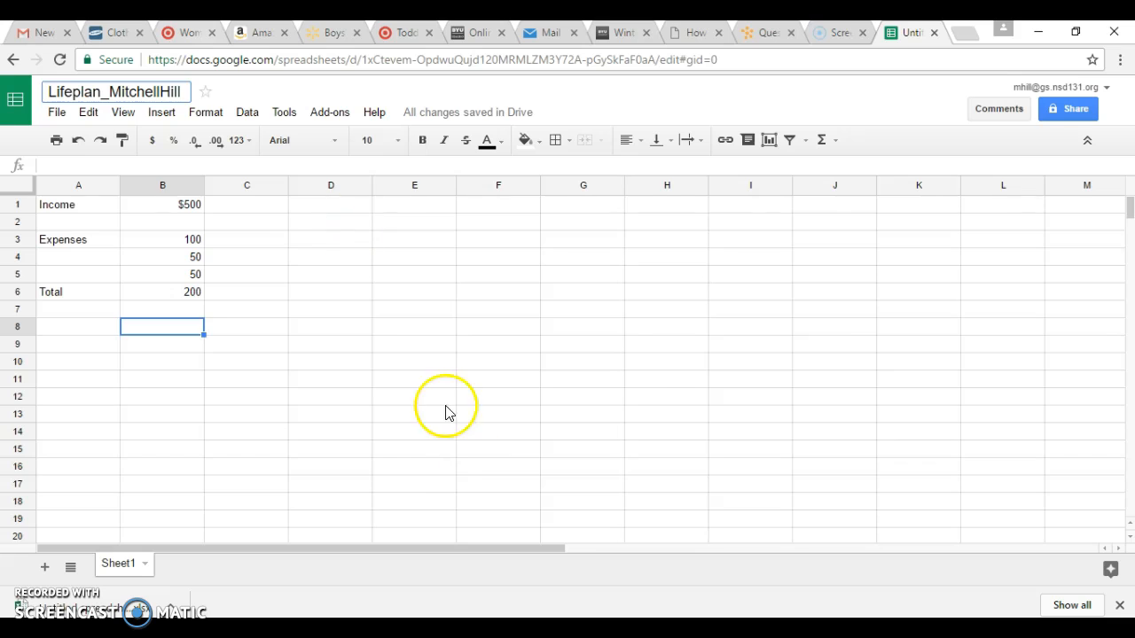
pyautogui.click(435, 467)
# Step: Download the renamed spreadsheet again as Microsoft Excel (.xlsx)
pyautogui.click(58, 112)
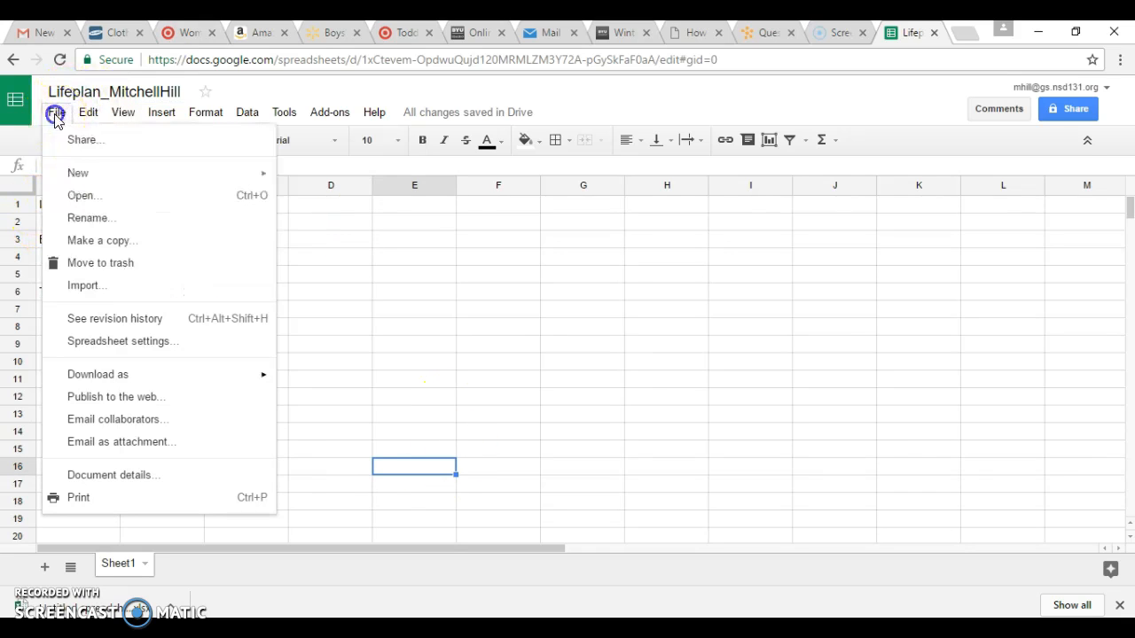
pyautogui.moveTo(269, 383)
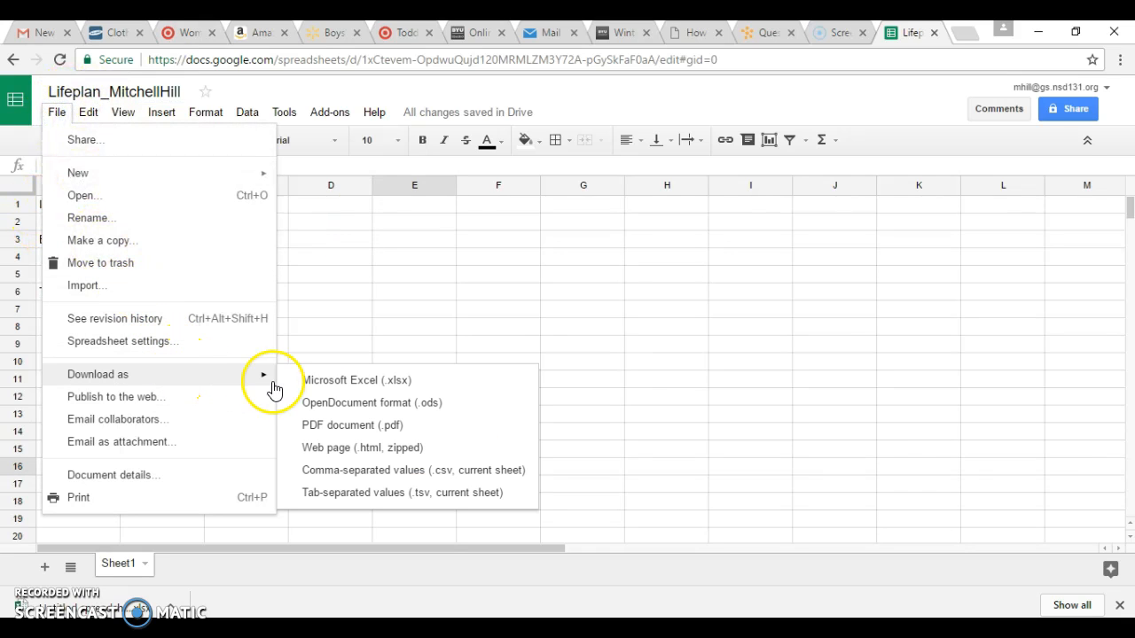
pyautogui.click(315, 379)
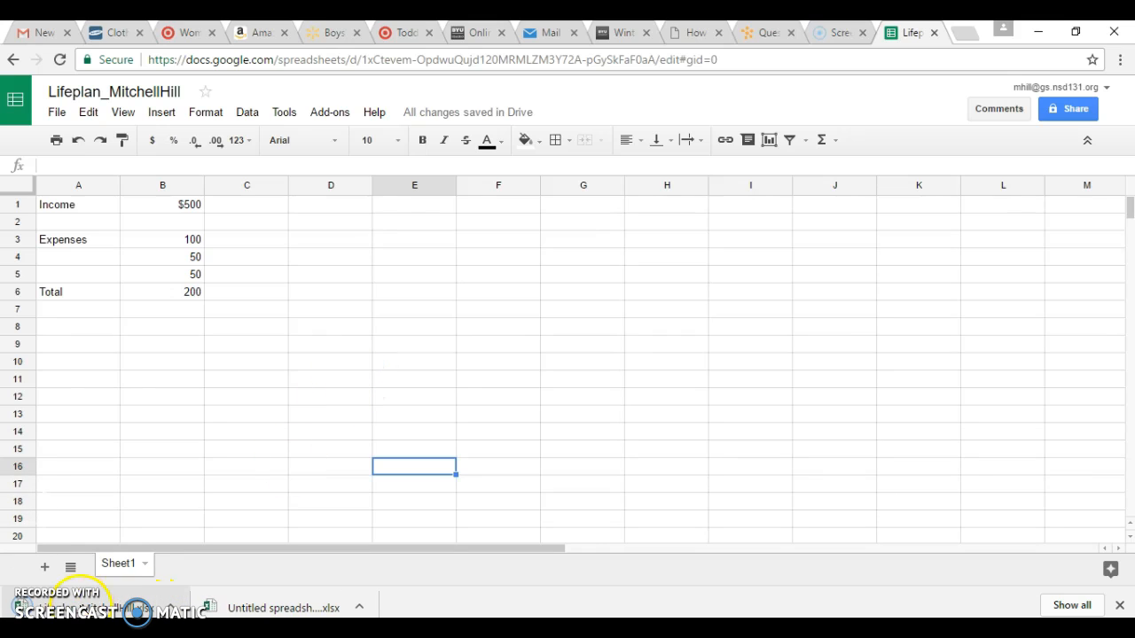